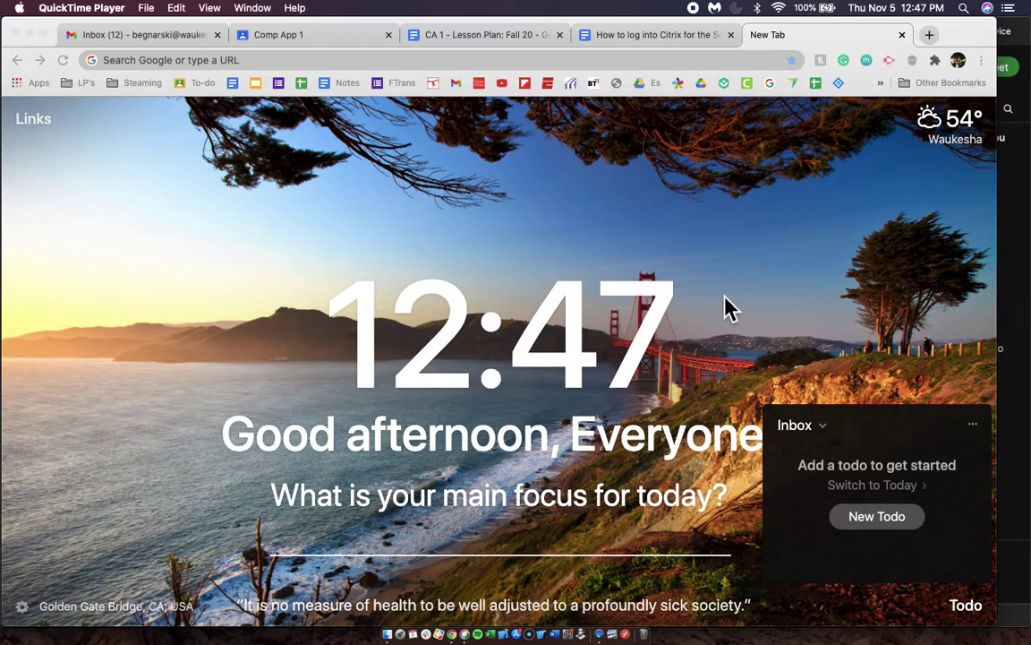
click(504, 42)
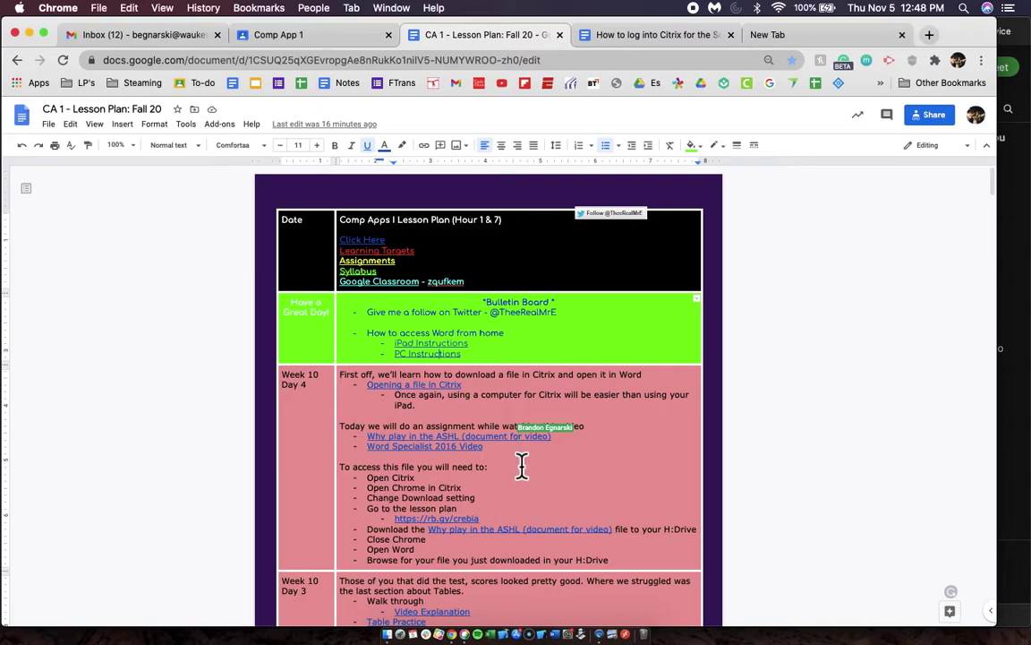
click(546, 457)
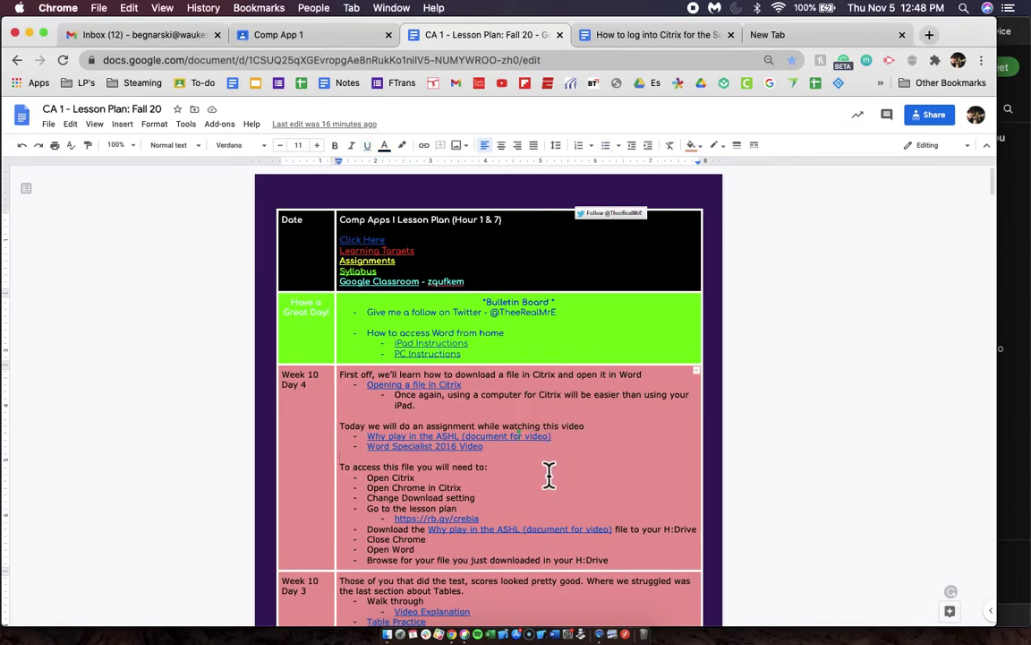
key(Return)
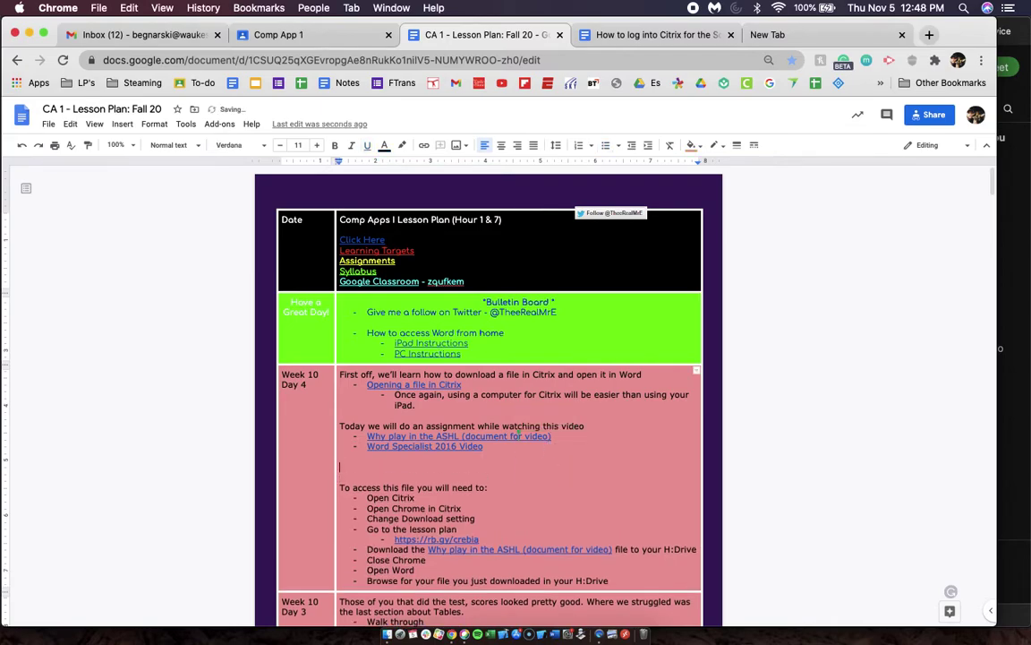
text(https://citrix.waukesha.k12.wi.us)
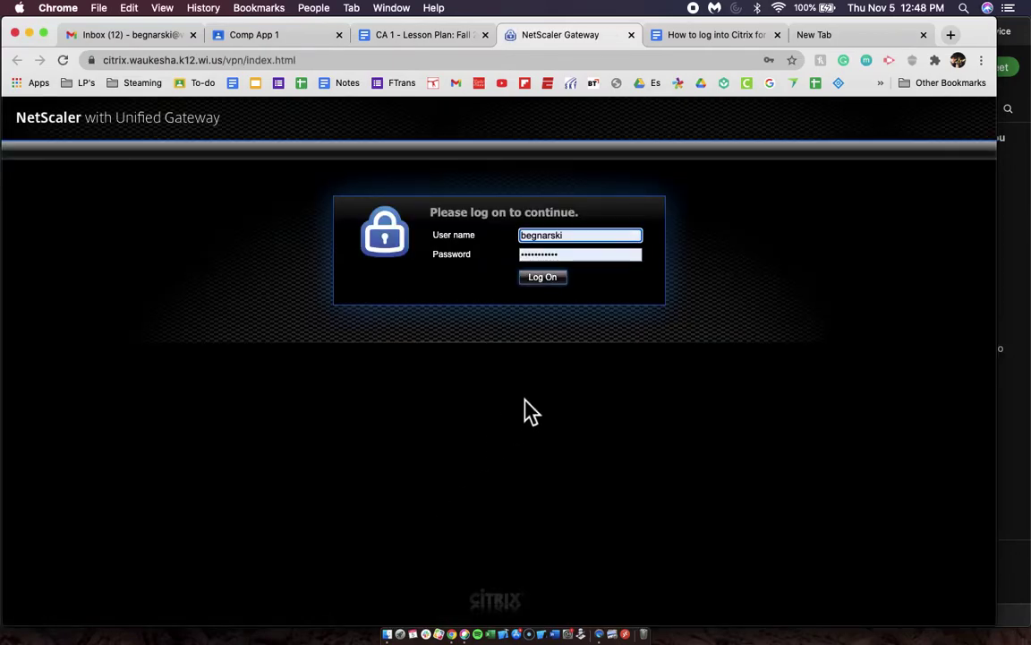
Log on to the Citrix gateway, dismiss the reconnect notice, and show Google Chrome's app actions.
click(547, 279)
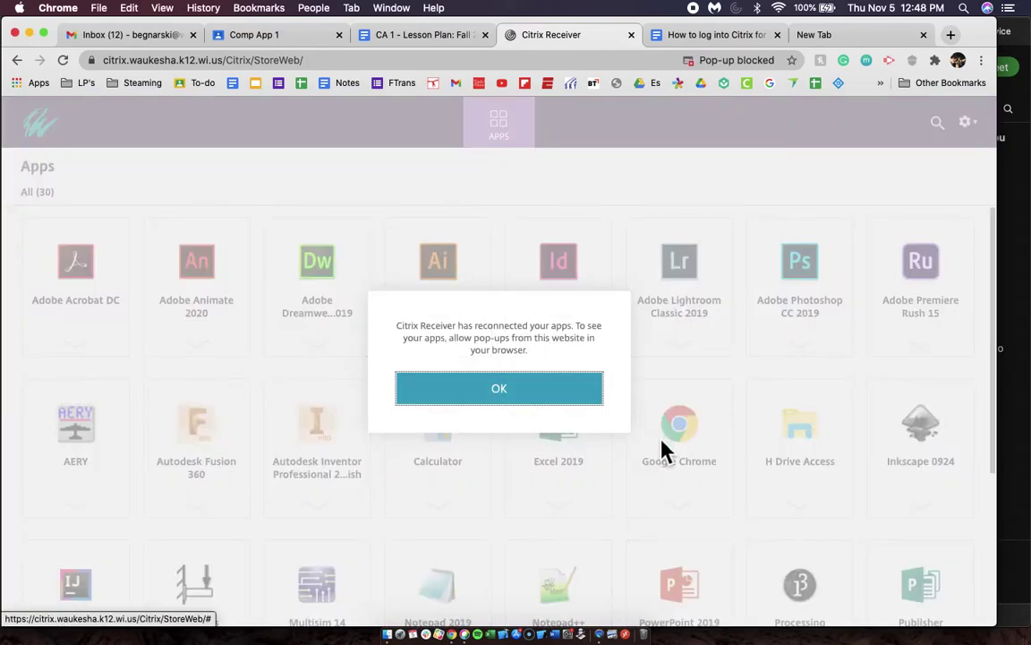
click(602, 402)
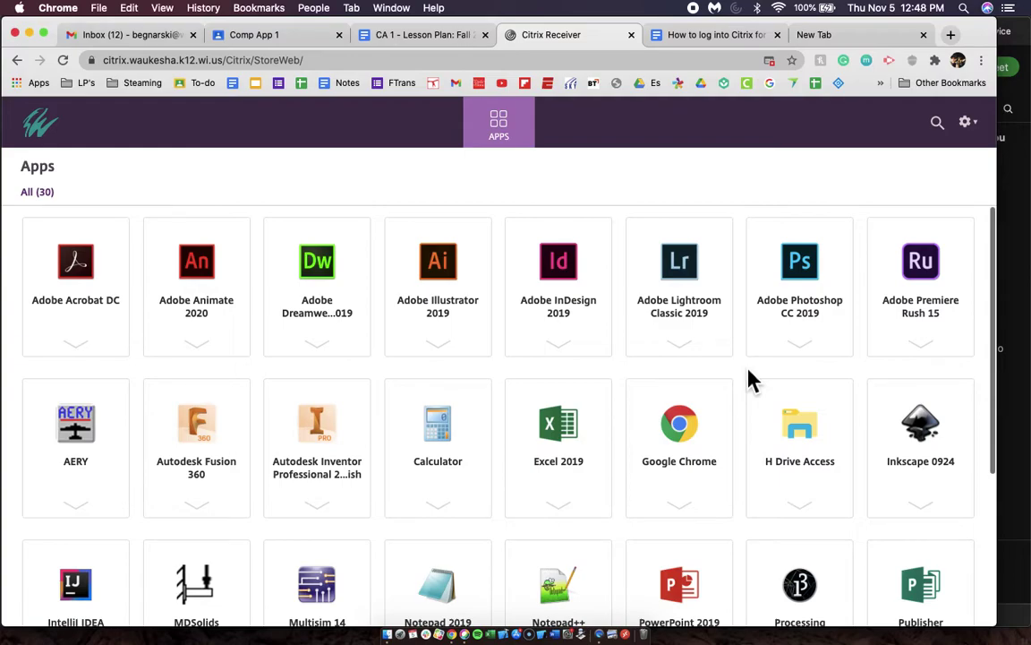
click(682, 501)
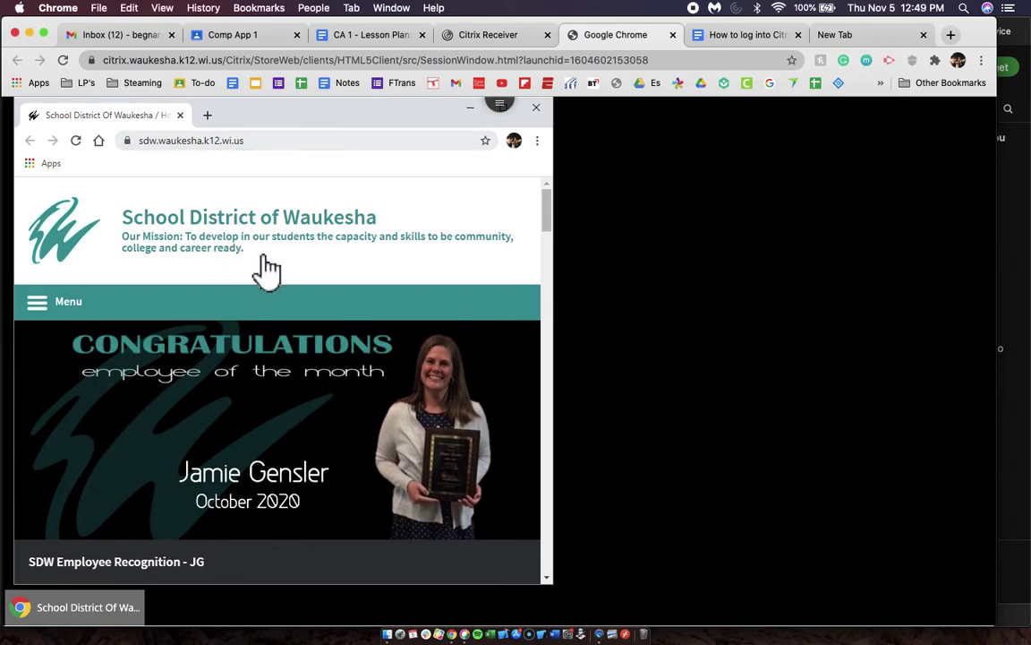
Copy the rb.gy/crebia link address from the lesson plan document.
click(385, 36)
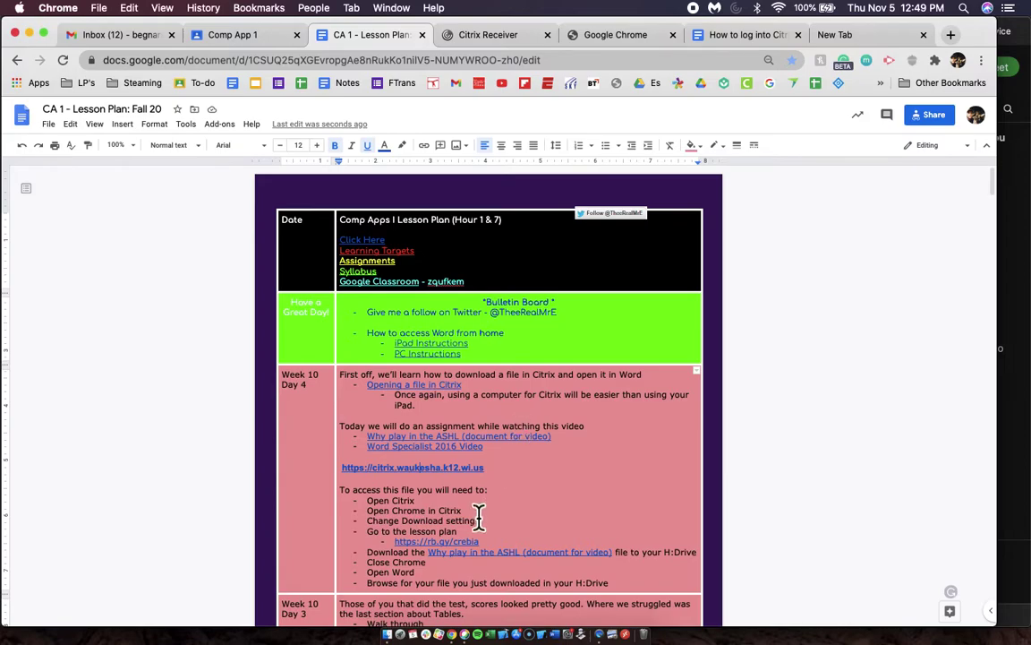
click(417, 543)
click(407, 544)
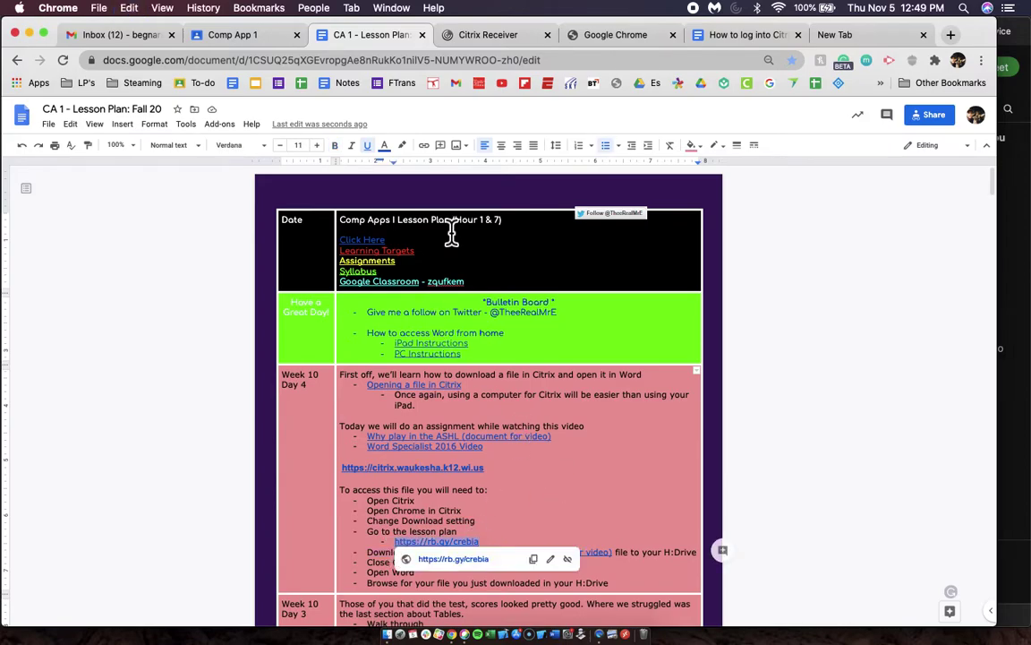
Load rb.gy/crebia in the remote Citrix Chrome and widen its window.
click(611, 36)
click(401, 143)
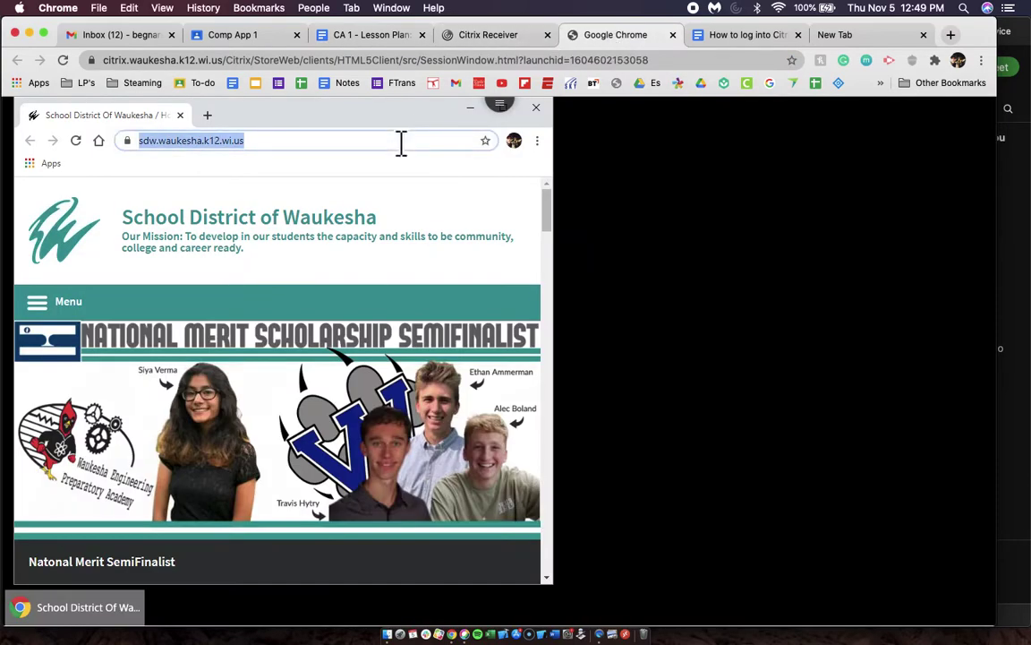
text(https://rb.gy/crebia)
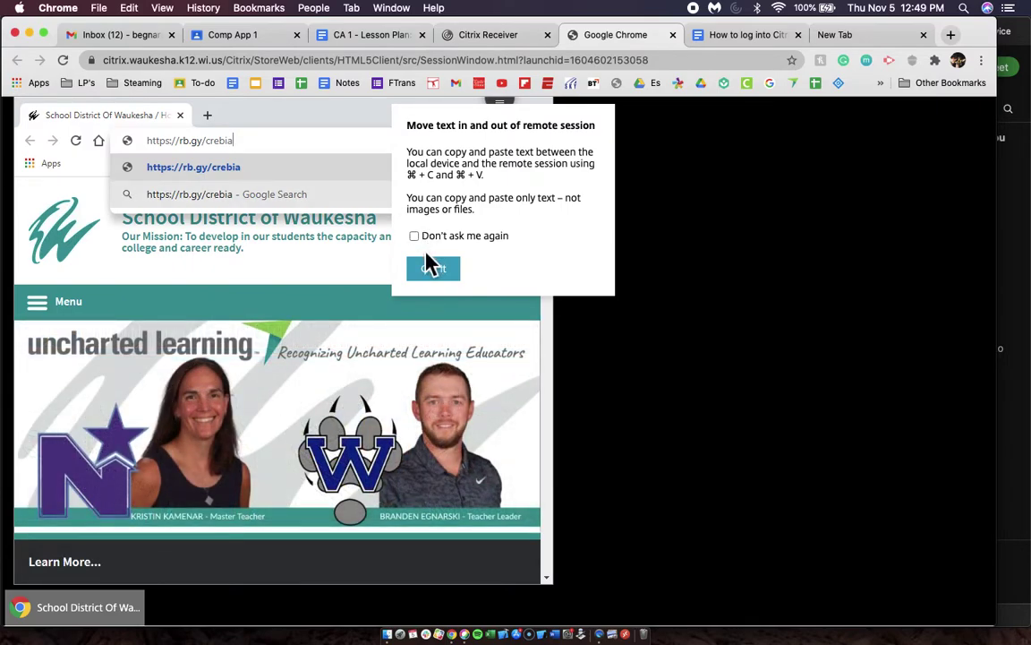
click(428, 271)
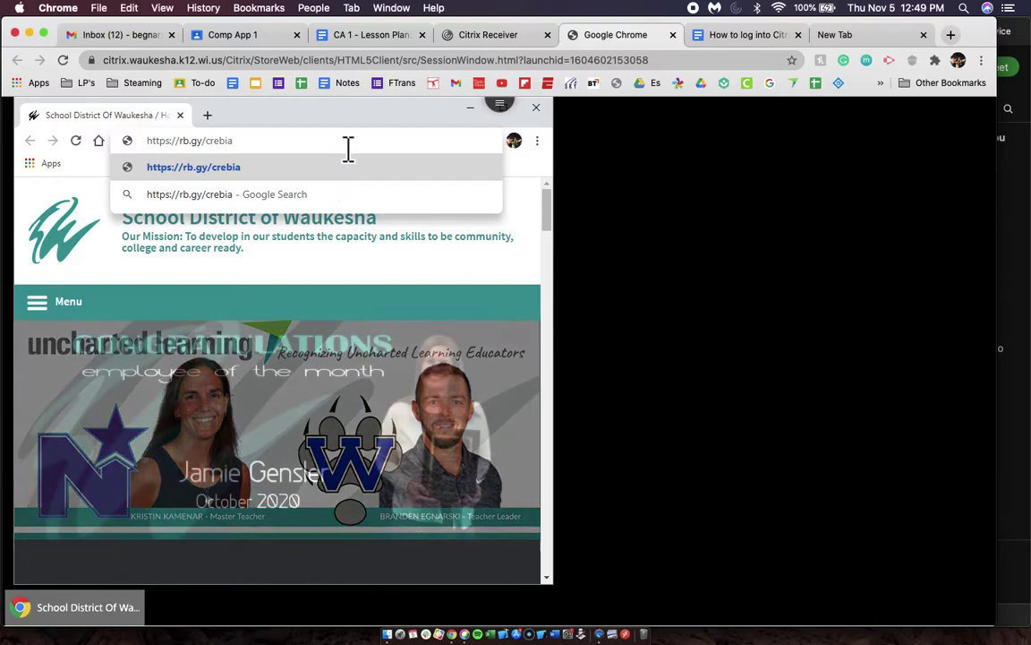
key(Return)
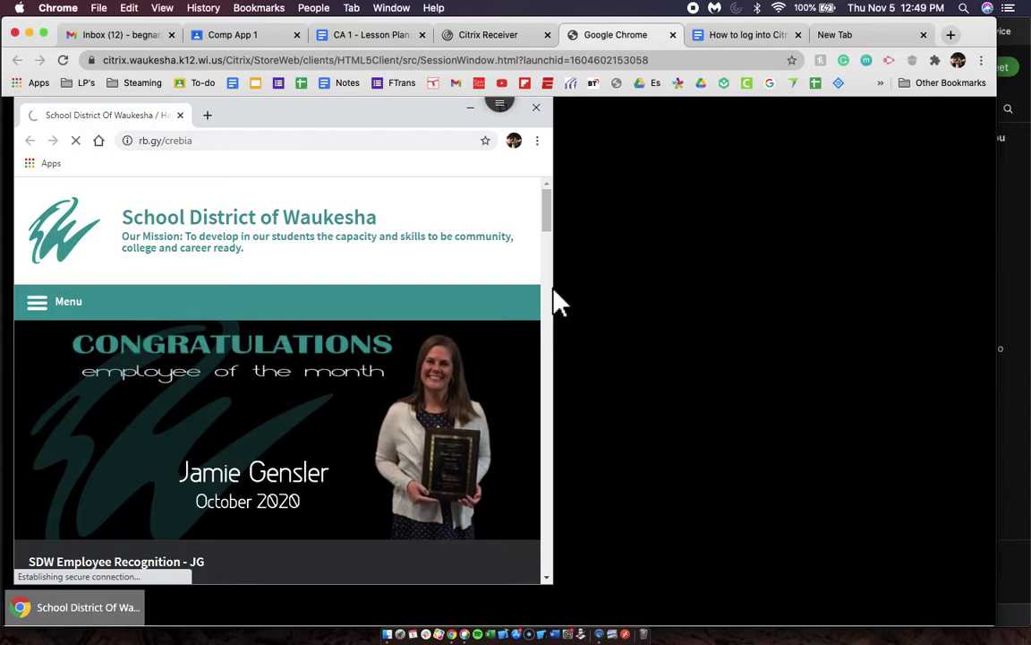
scroll(551, 297, down, 5)
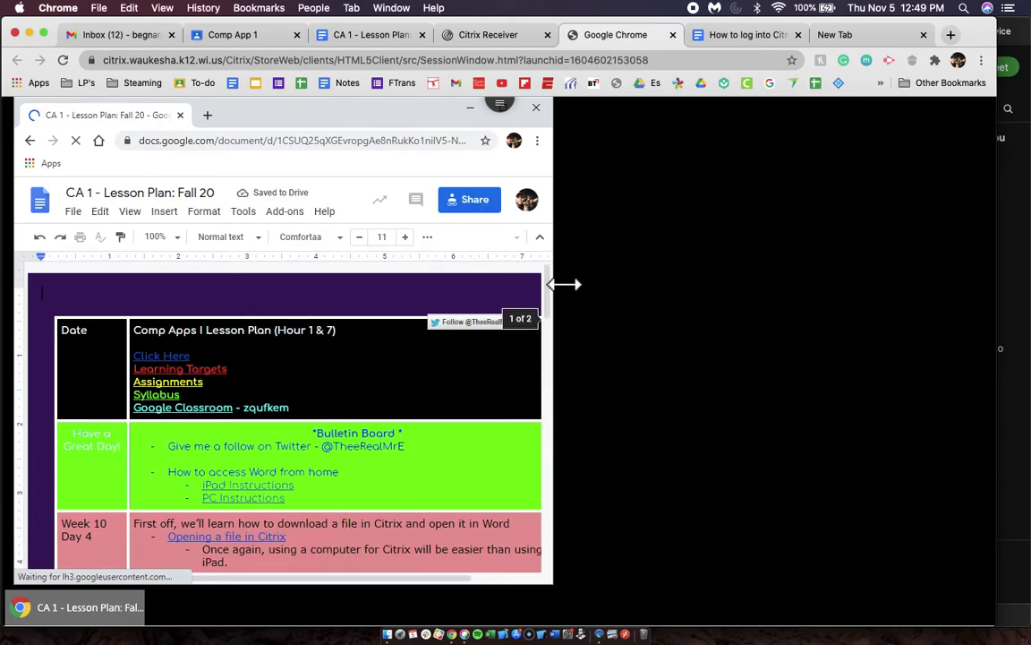
drag(564, 283, 970, 323)
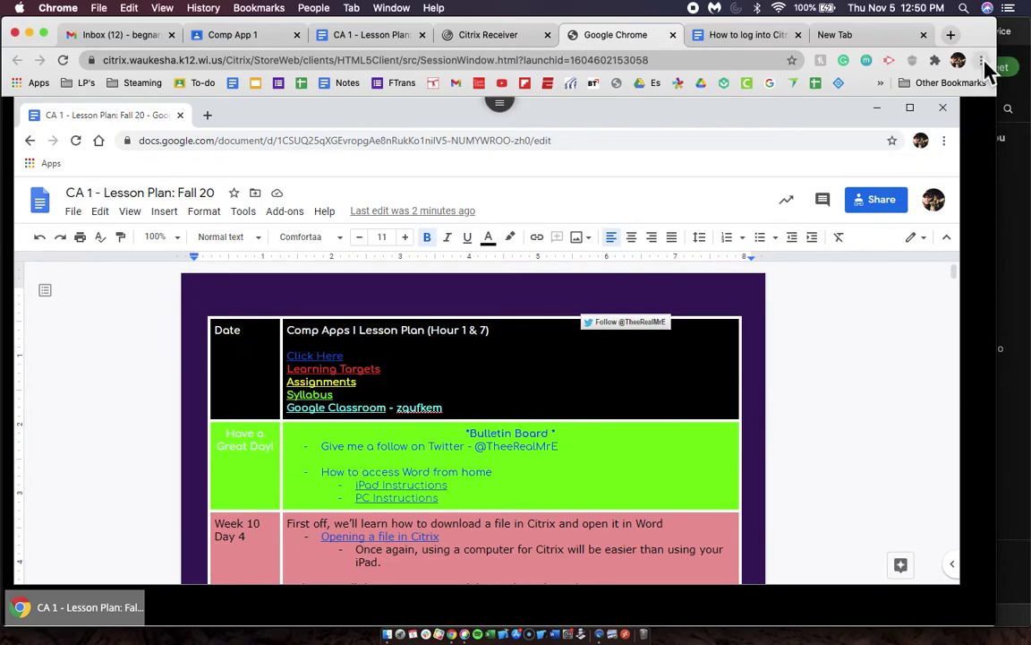
click(944, 143)
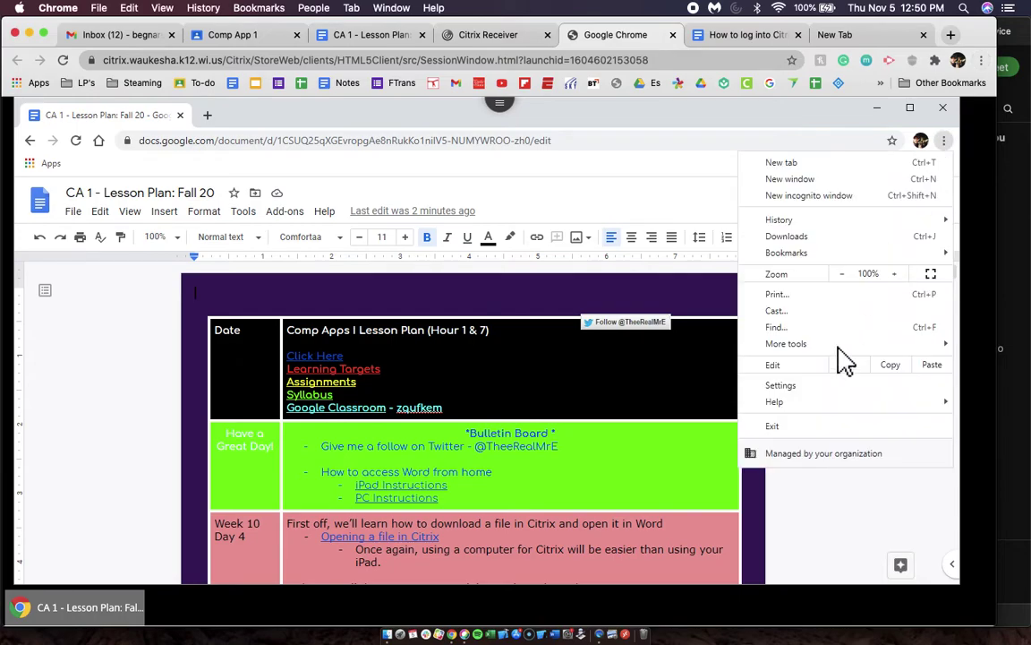
Change Chrome's Advanced > Downloads location to the H: drive under This PC.
click(821, 392)
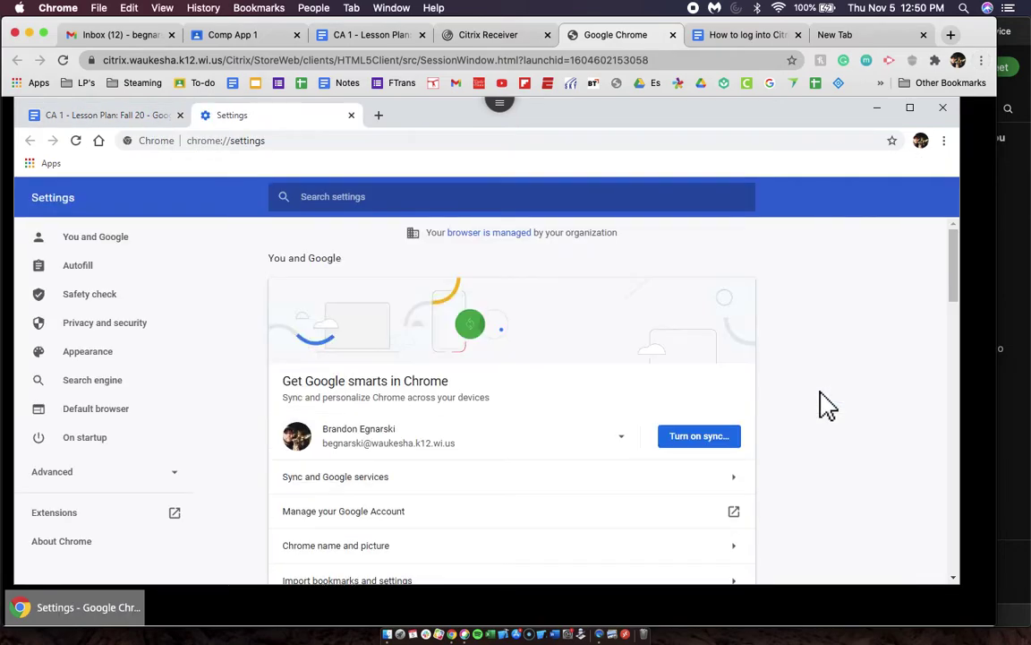
click(130, 483)
click(112, 541)
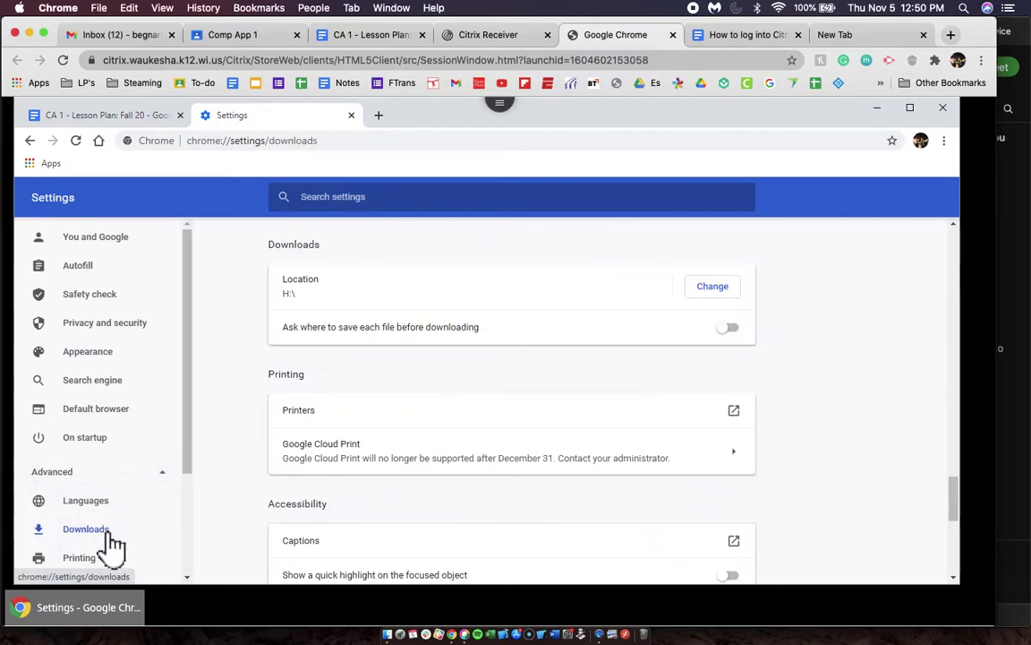
click(712, 288)
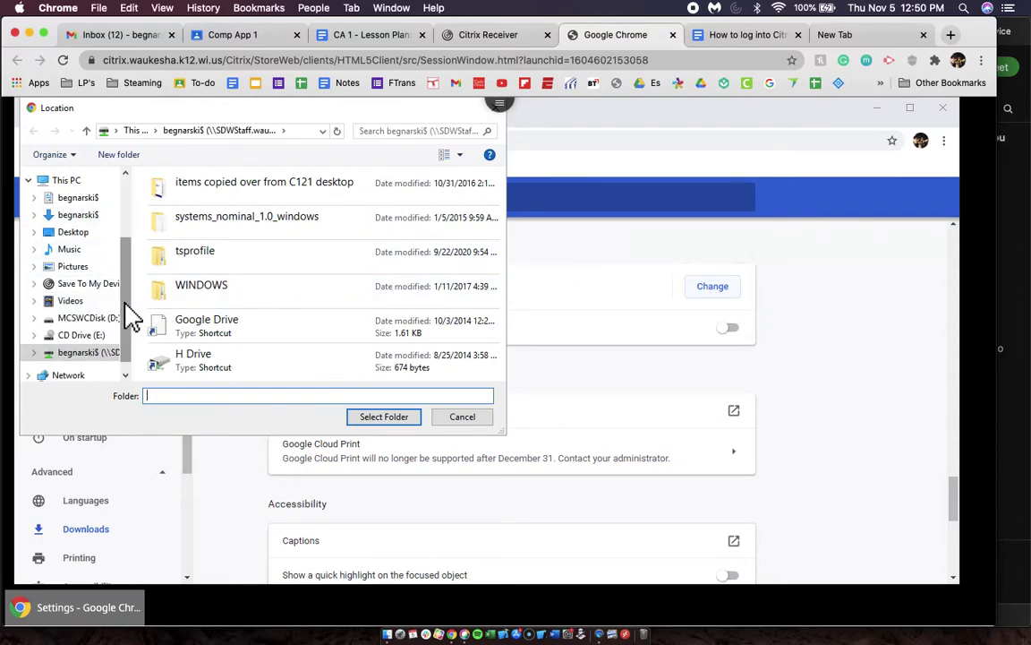
drag(126, 304, 129, 221)
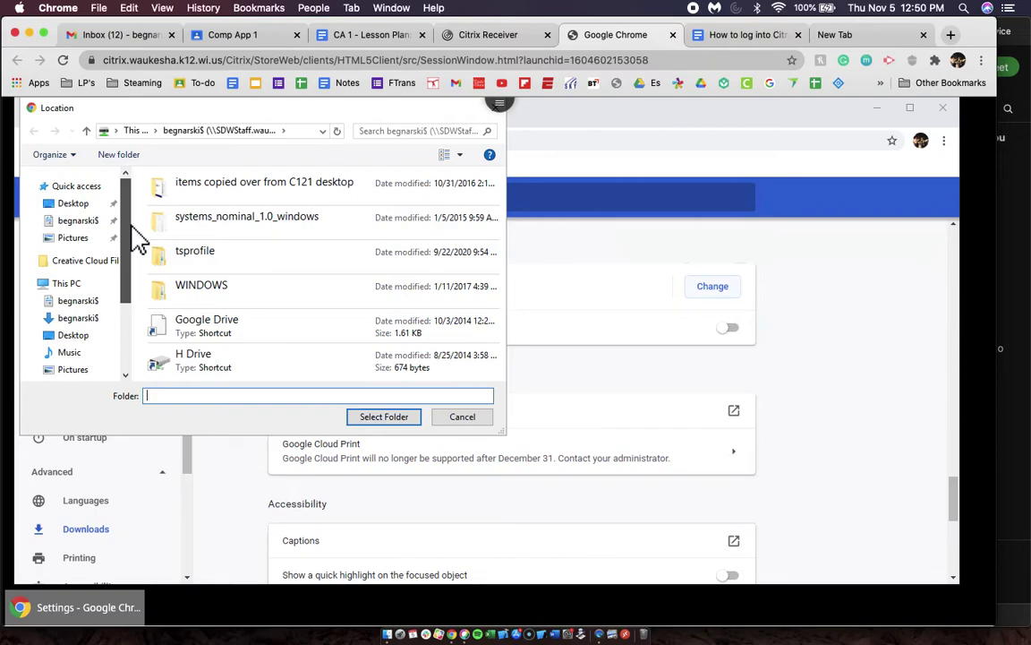
drag(126, 241, 120, 303)
click(77, 182)
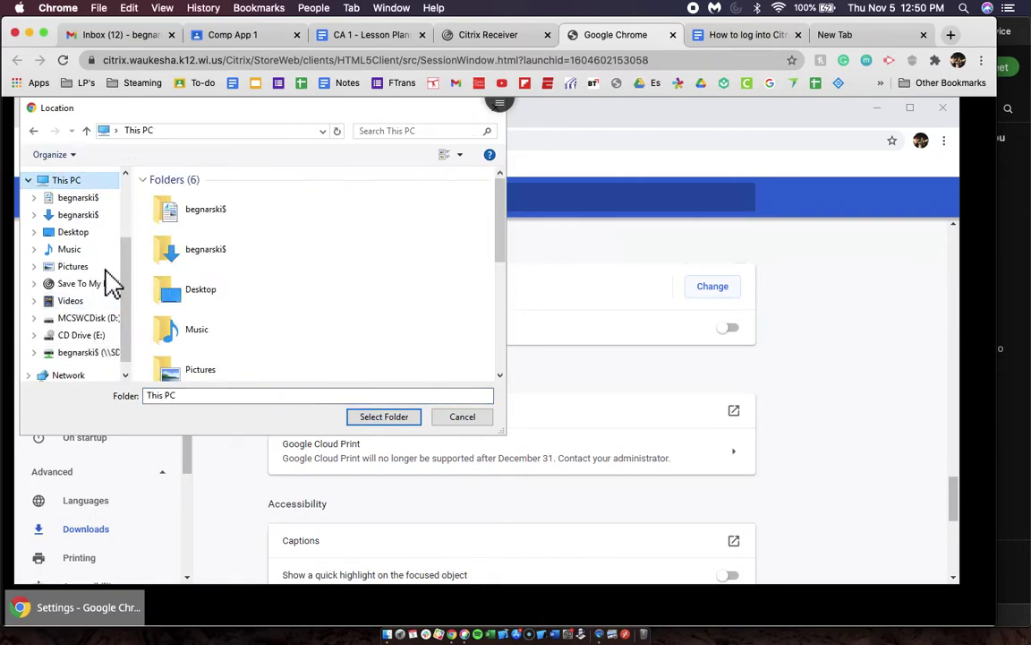
click(93, 358)
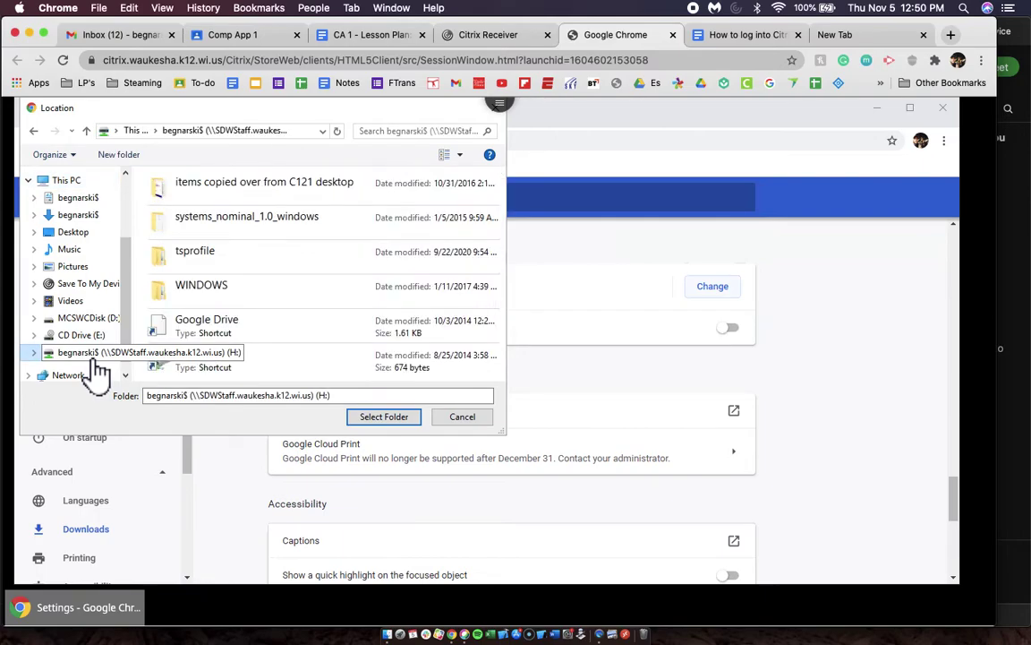
click(383, 417)
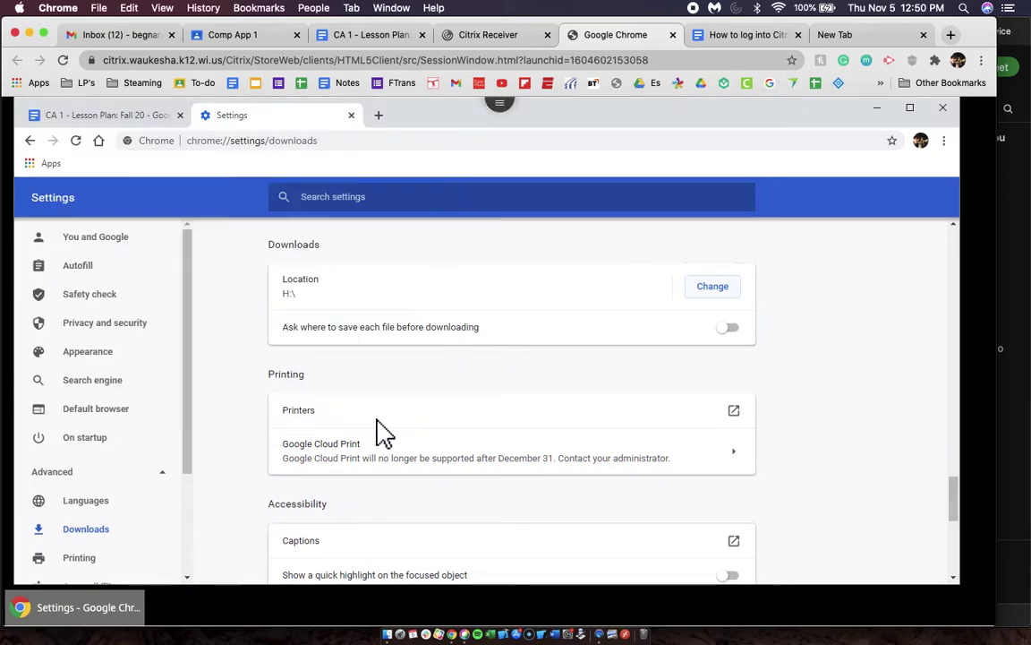
Open the 'Why play in the ASHL' link in Drive and download WHY PLAY IN THE ASHL.docx.
click(352, 115)
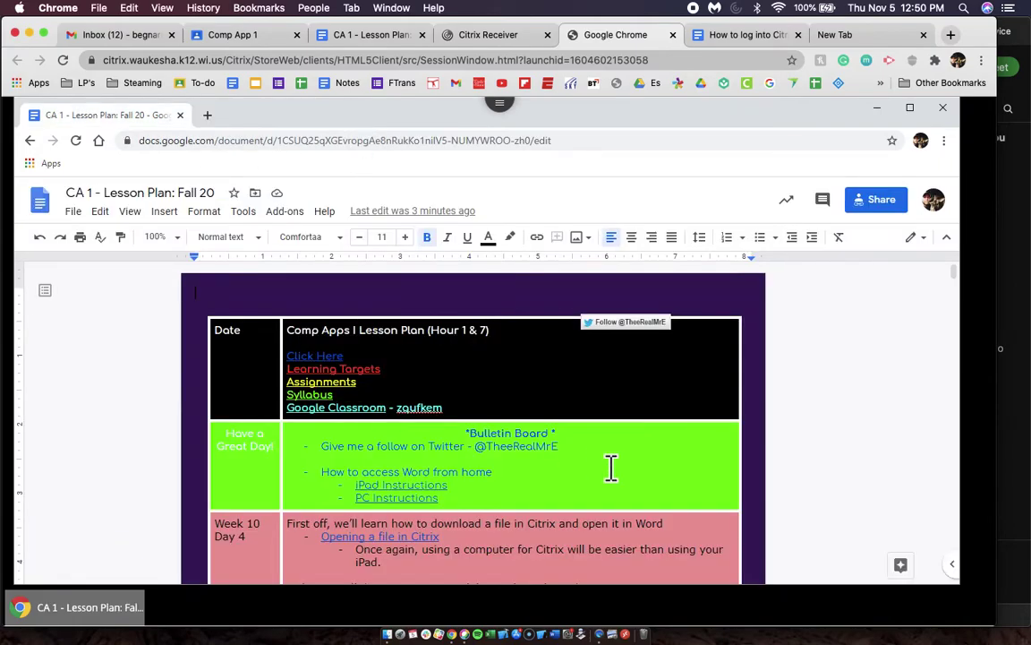
scroll(611, 467, down, 5)
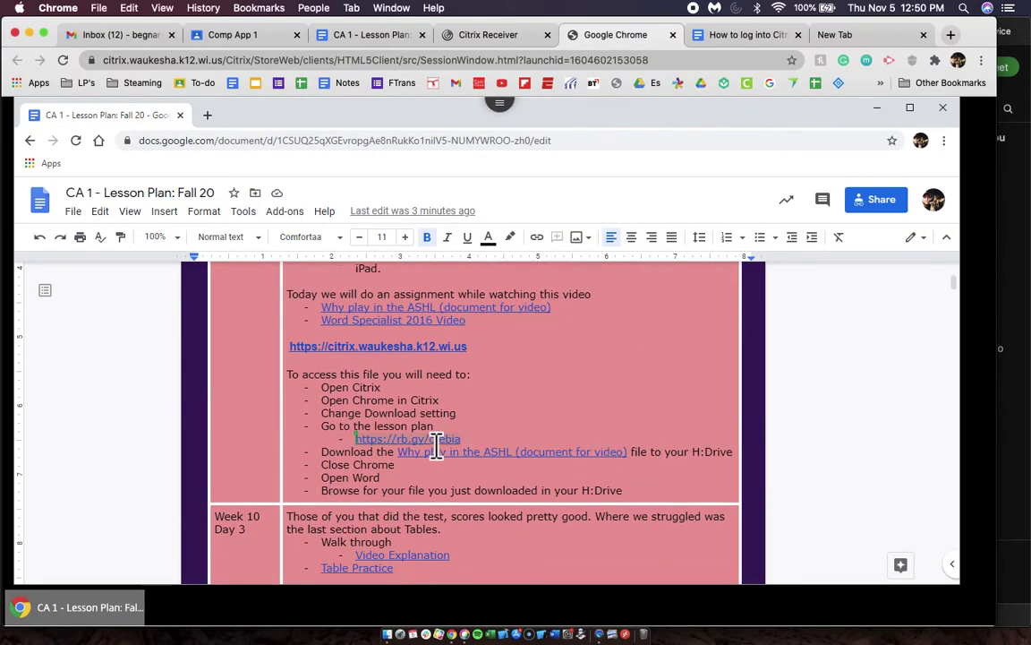
click(411, 308)
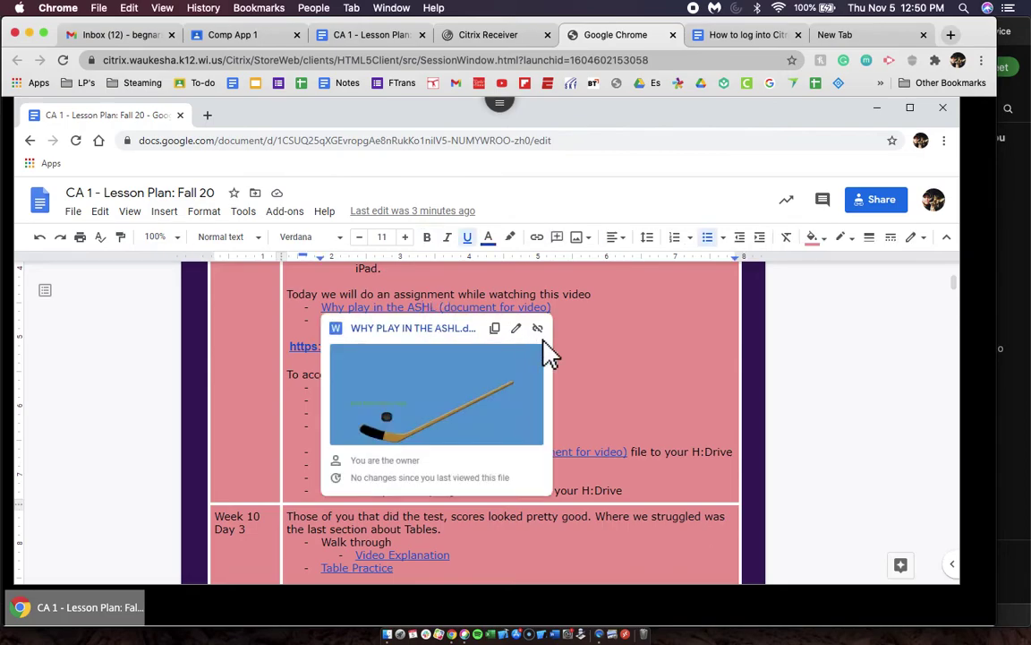
click(599, 451)
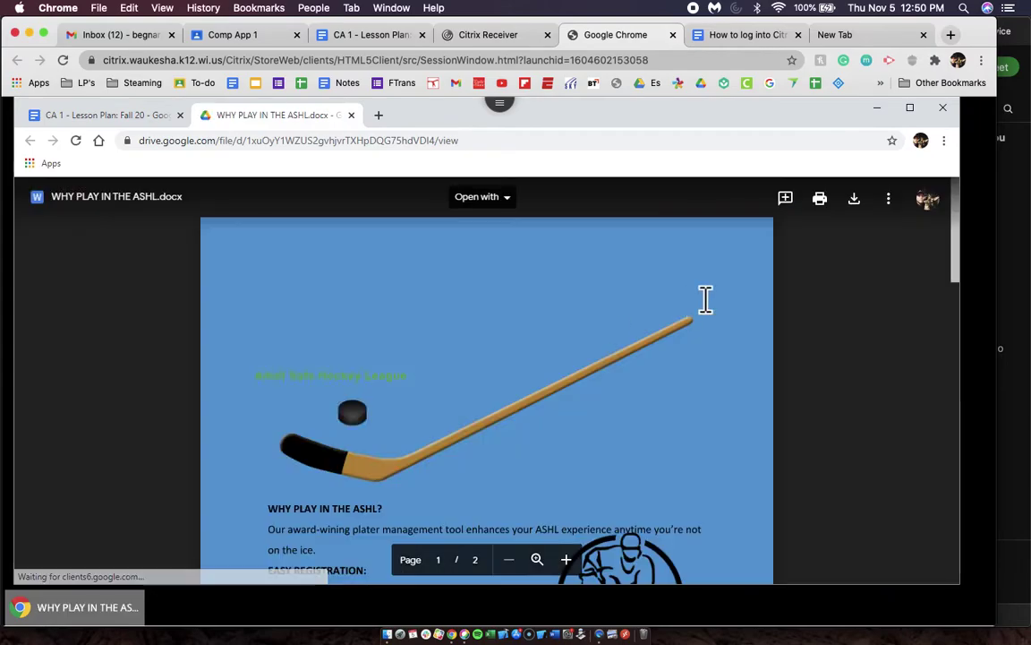
click(854, 197)
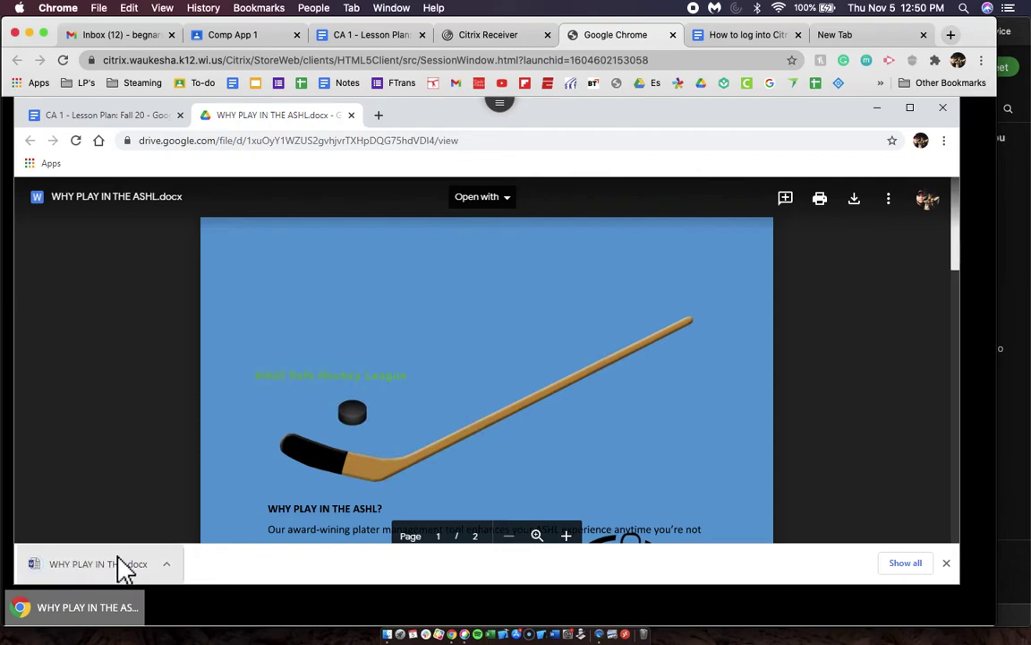
click(501, 113)
click(734, 115)
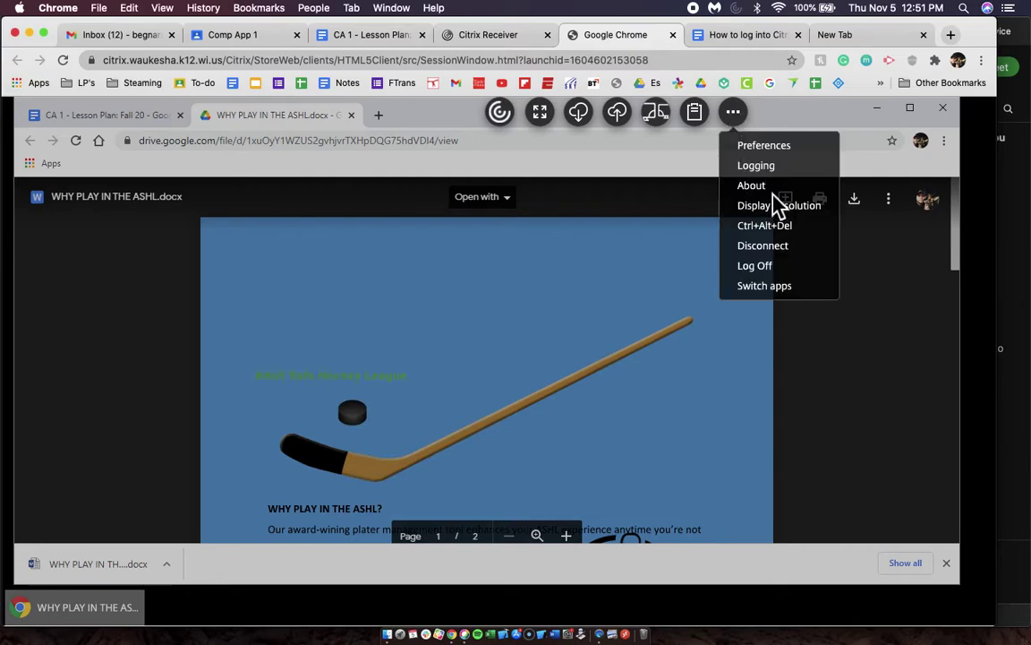
Log off the remote Chrome session and scroll the Citrix Apps grid to Word 2019.
click(772, 264)
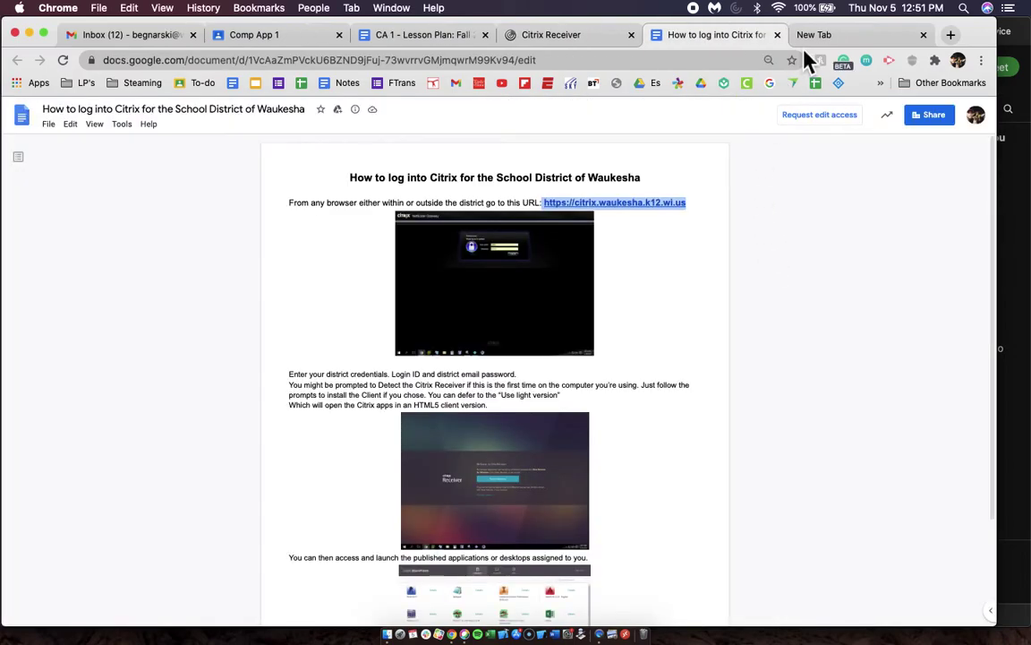
click(591, 40)
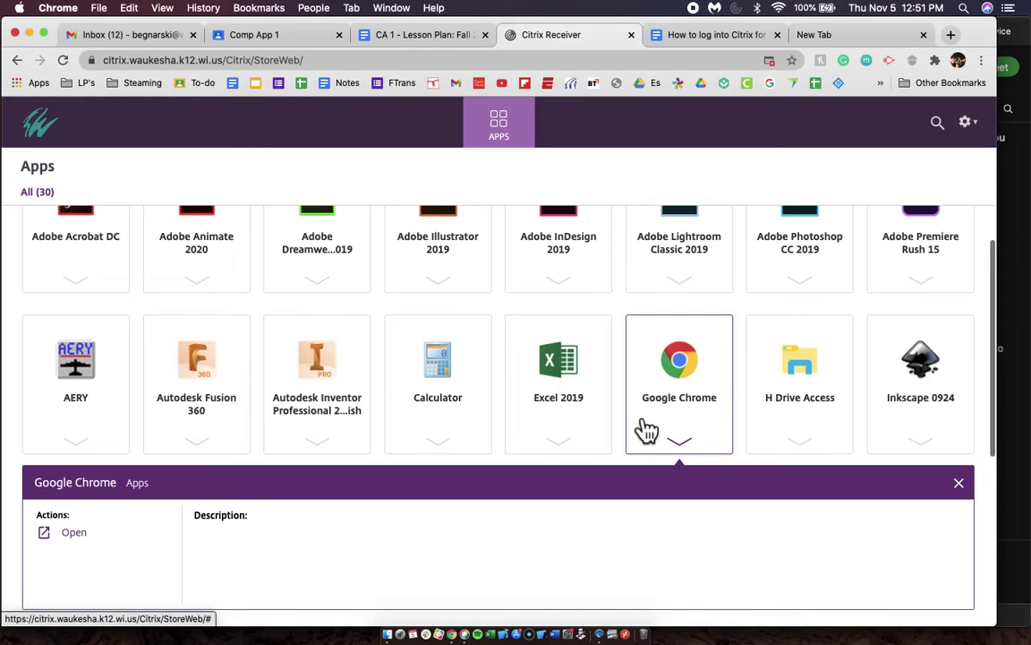
scroll(647, 431, down, 5)
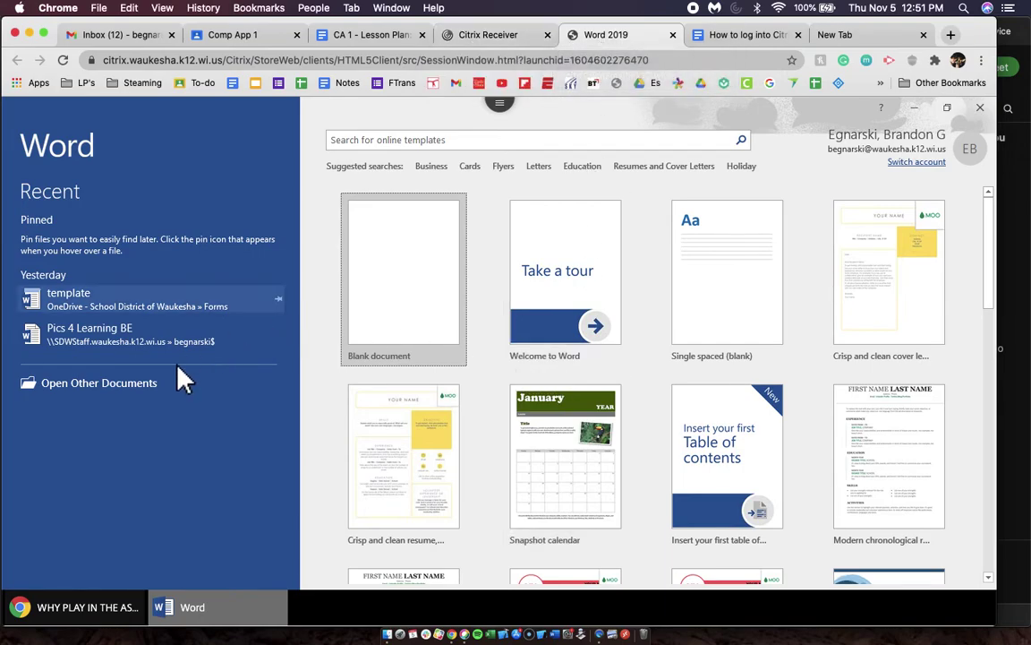
Browse to the H: drive in Word's Open dialog and scroll to the ASHL file.
click(135, 385)
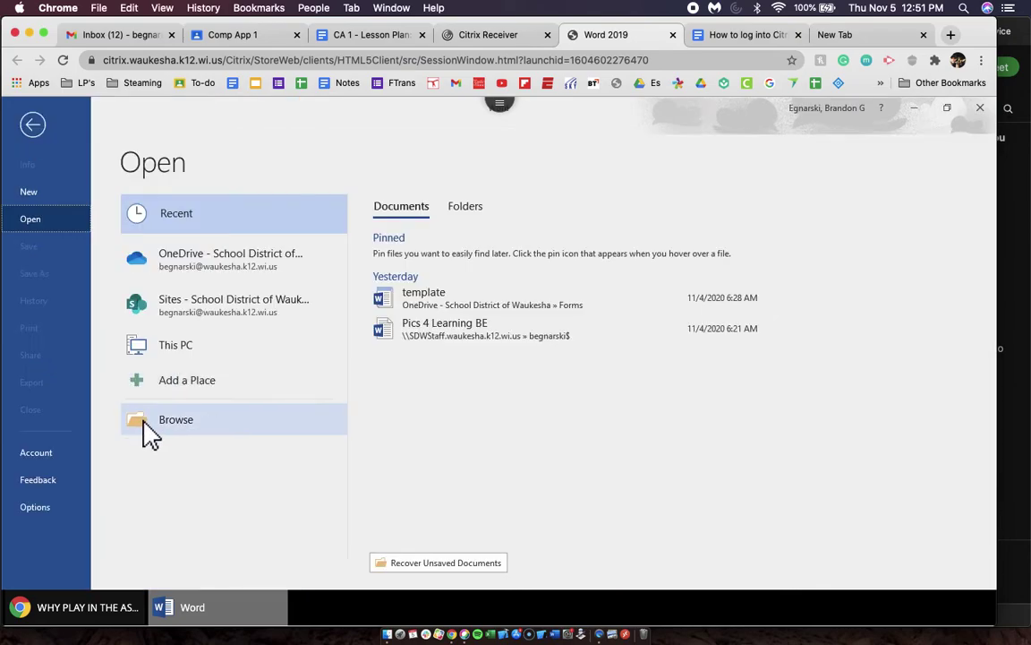
click(143, 420)
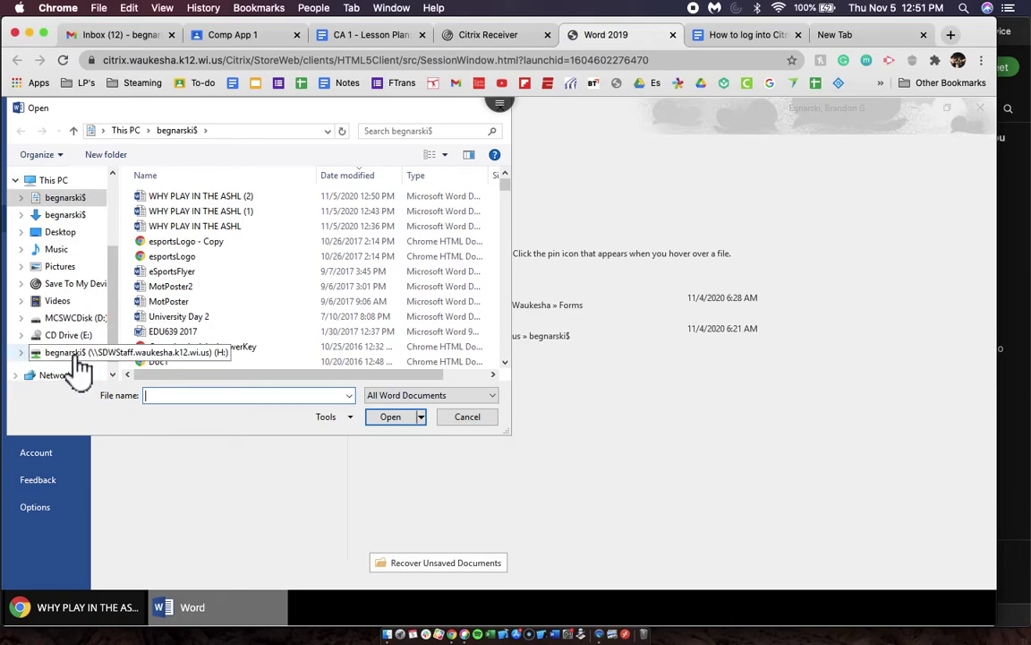
click(79, 356)
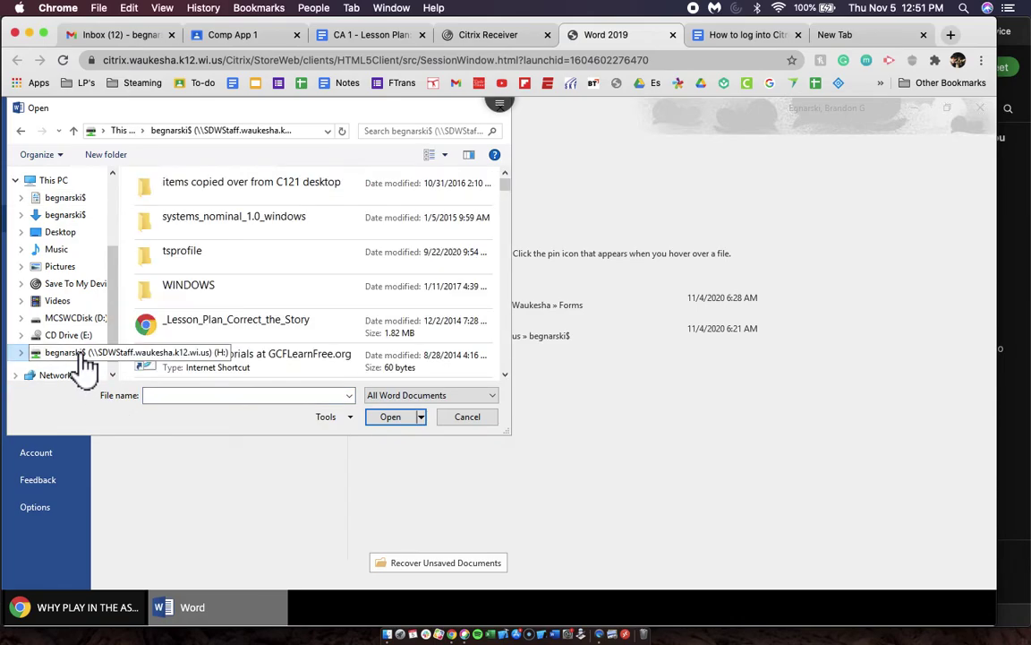
click(75, 198)
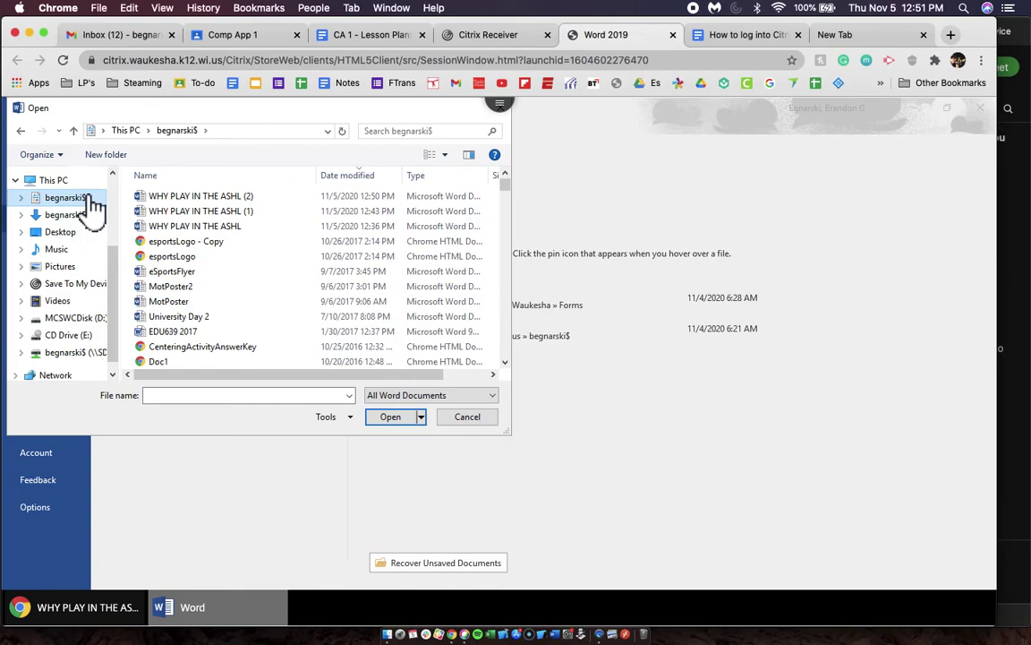
click(77, 354)
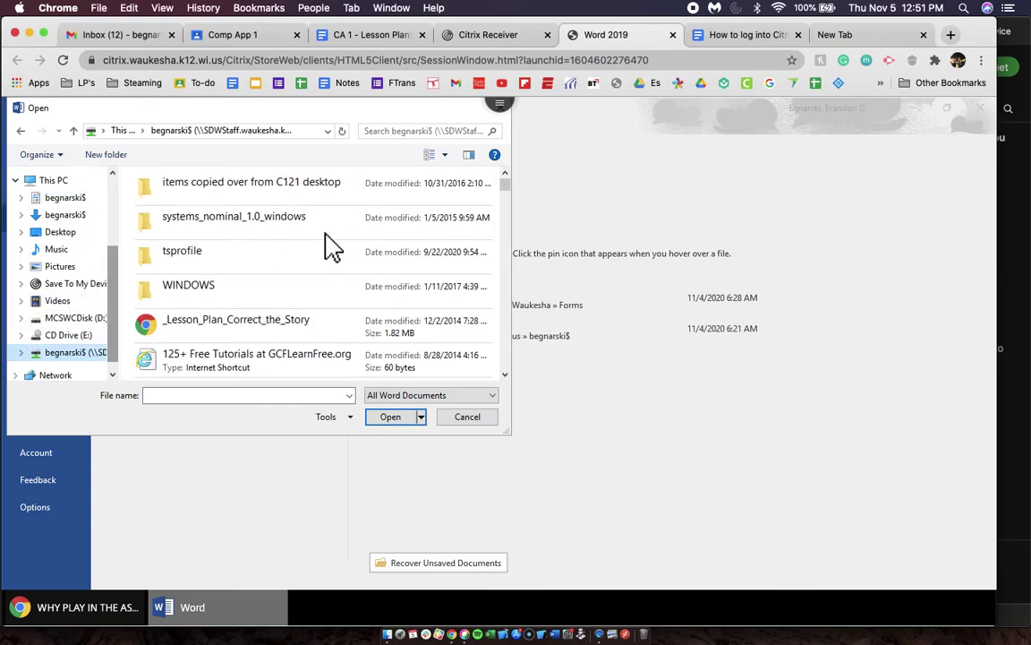
scroll(330, 247, down, 3)
scroll(329, 247, down, 15)
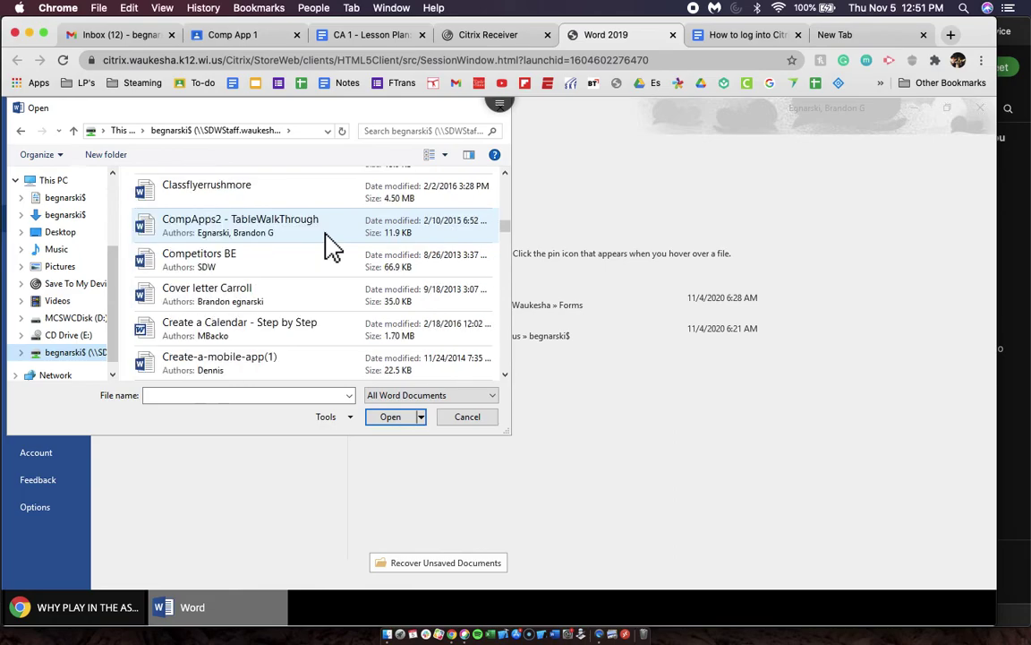
scroll(329, 246, down, 20)
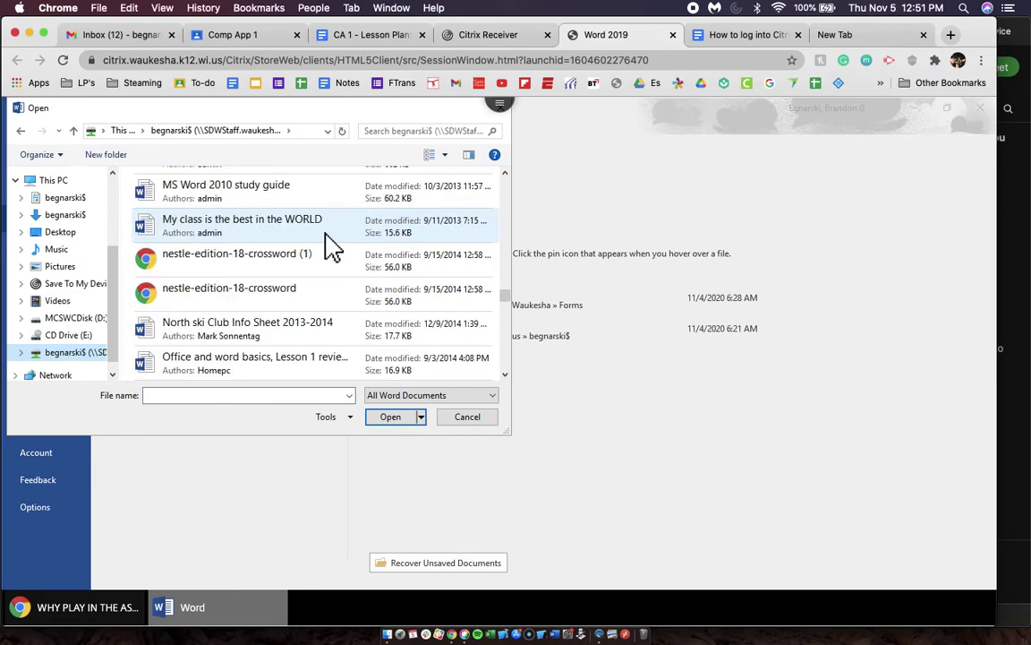
scroll(332, 246, down, 5)
scroll(331, 246, up, 5)
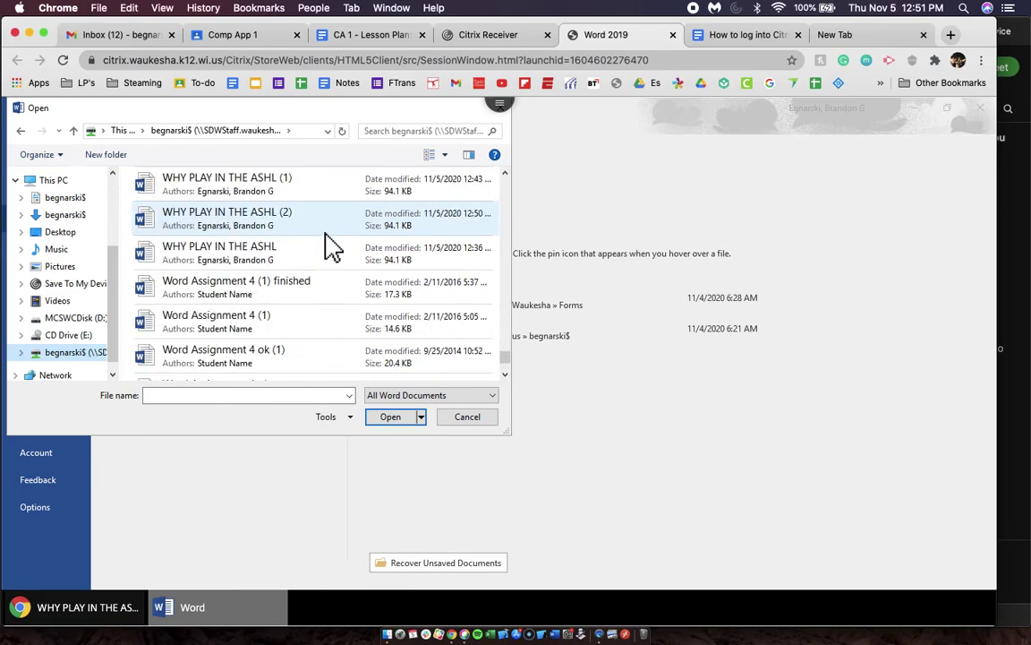
scroll(331, 246, down, 4)
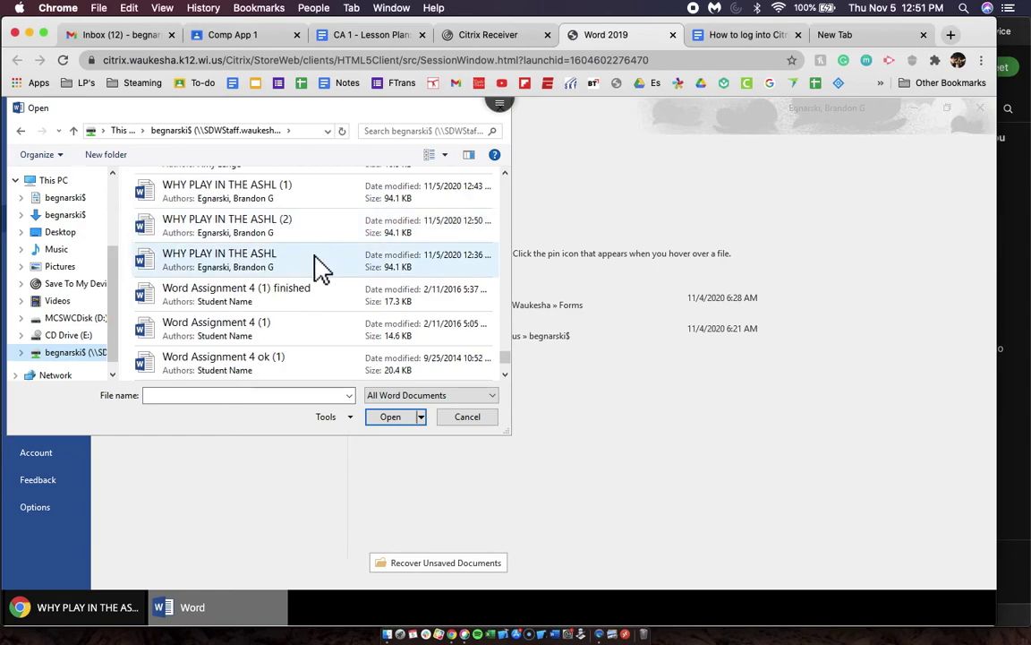
Open WHY PLAY IN THE ASHL and enable editing on the flyer.
click(321, 266)
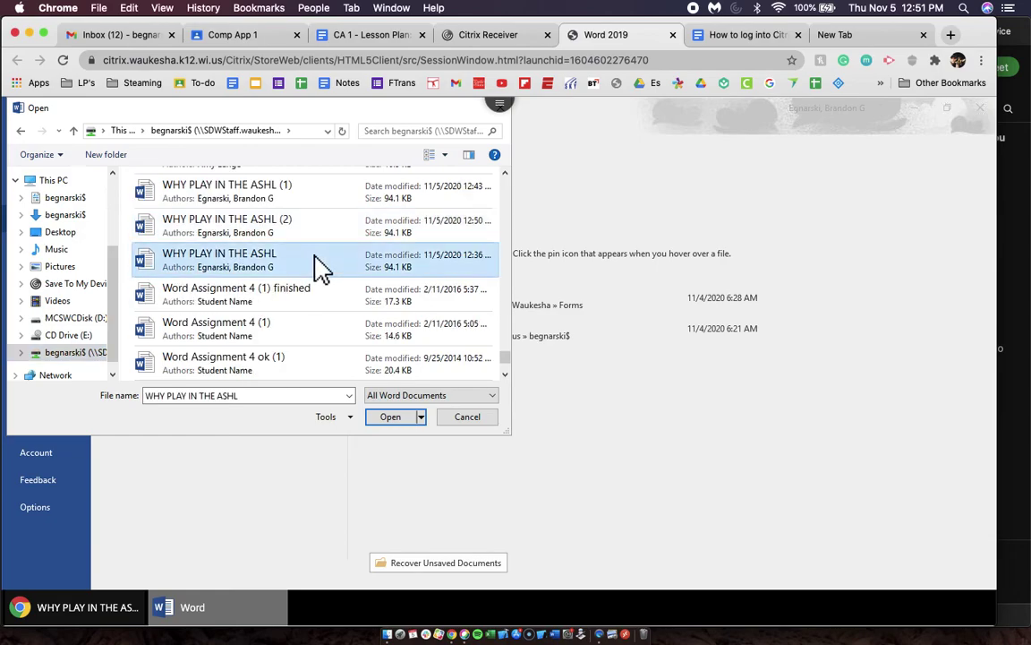
click(394, 418)
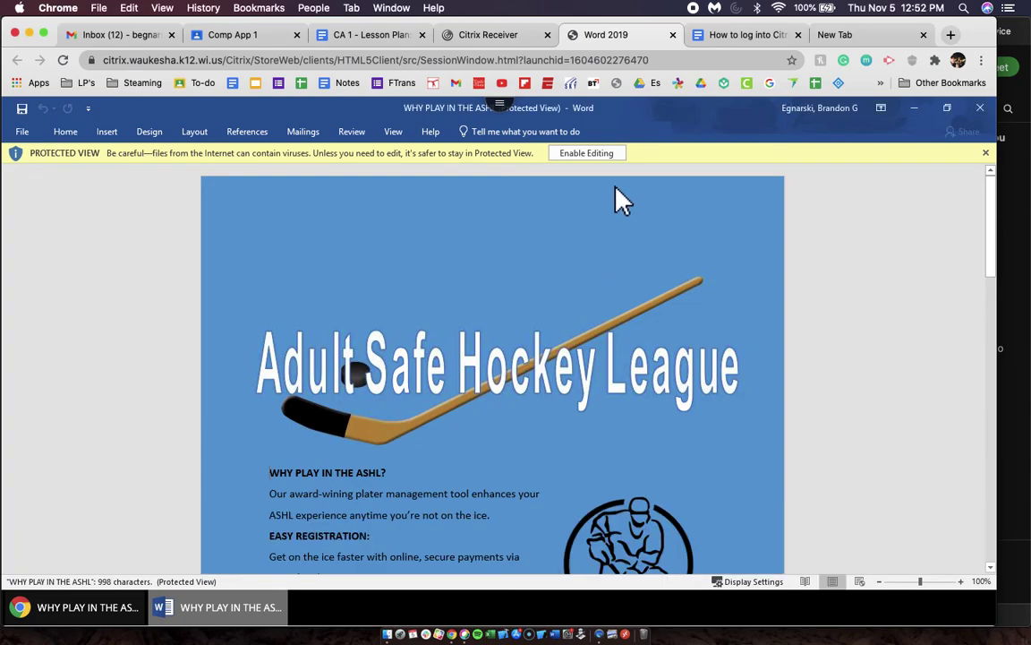
click(603, 158)
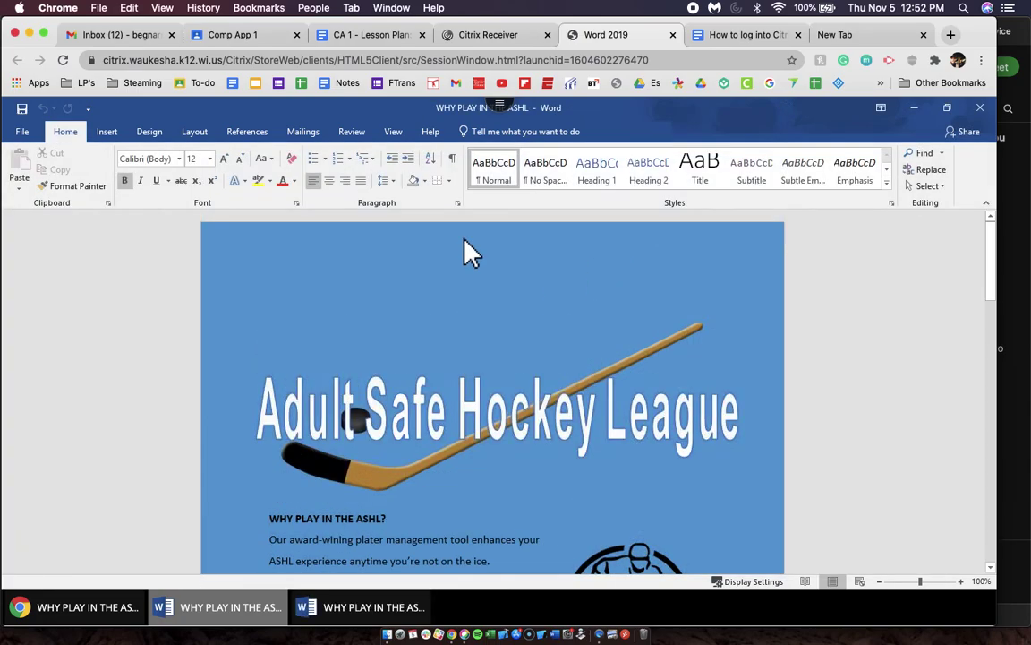
scroll(414, 338, down, 5)
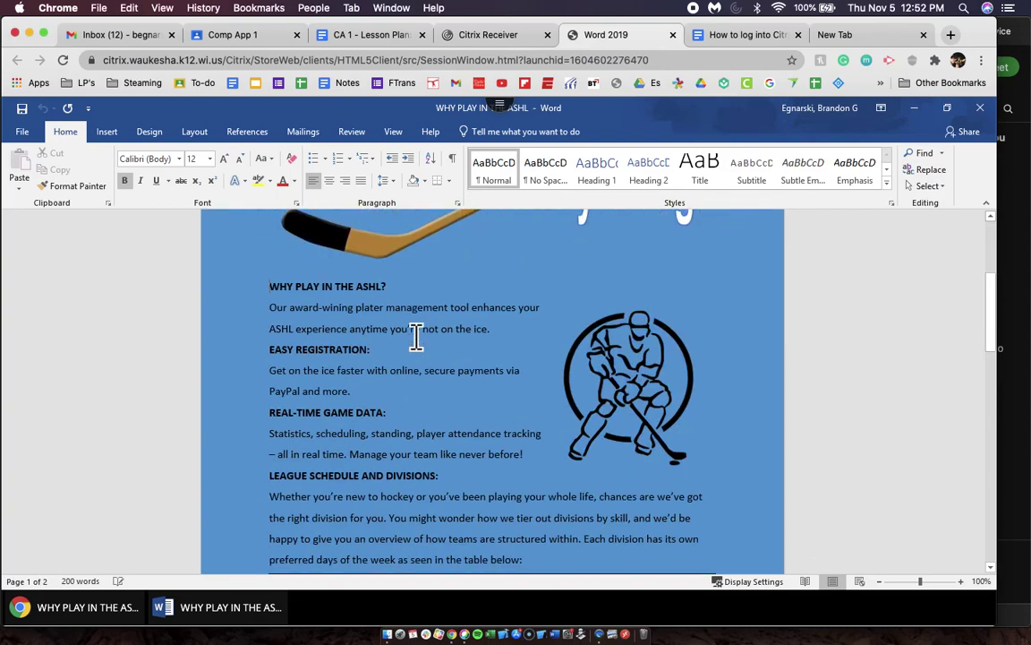
scroll(417, 337, down, 1)
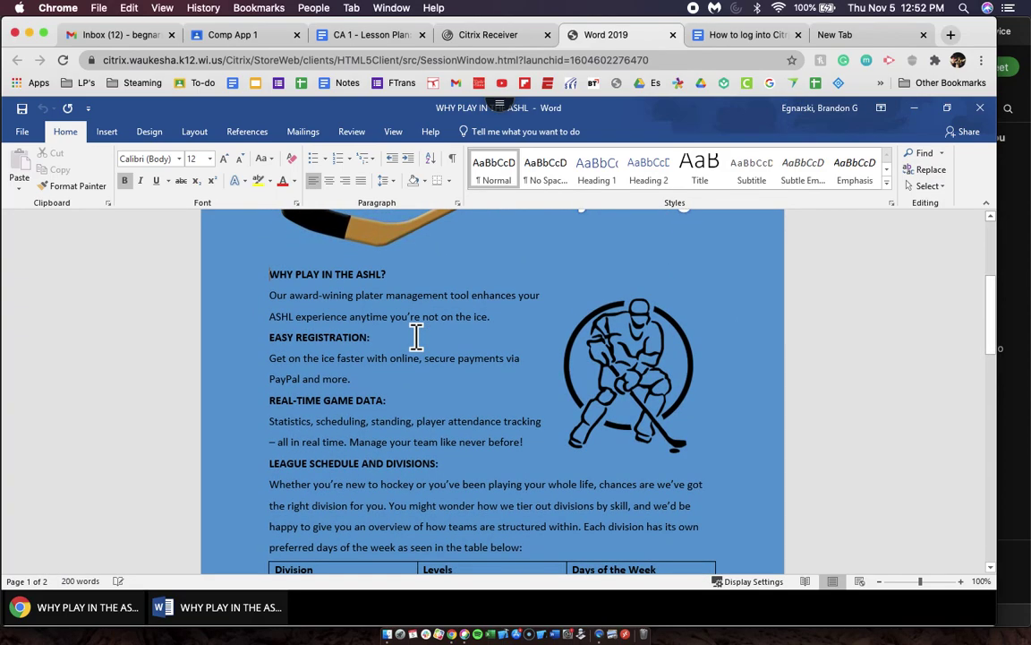